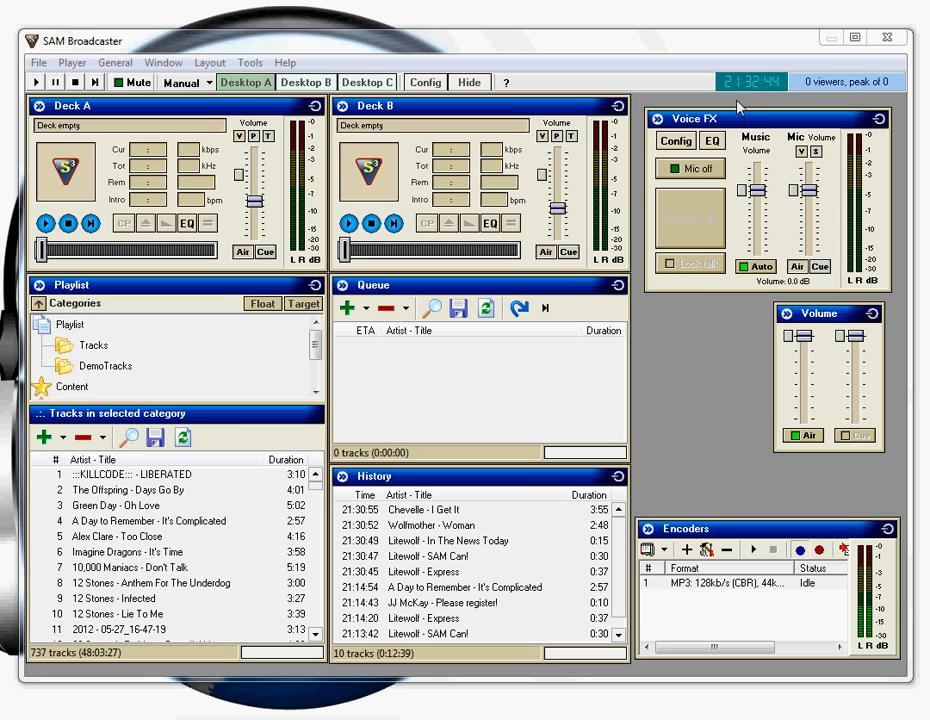
Turn on the microphone in Voice FX and try Press to Talk on and off
left_click(698, 172)
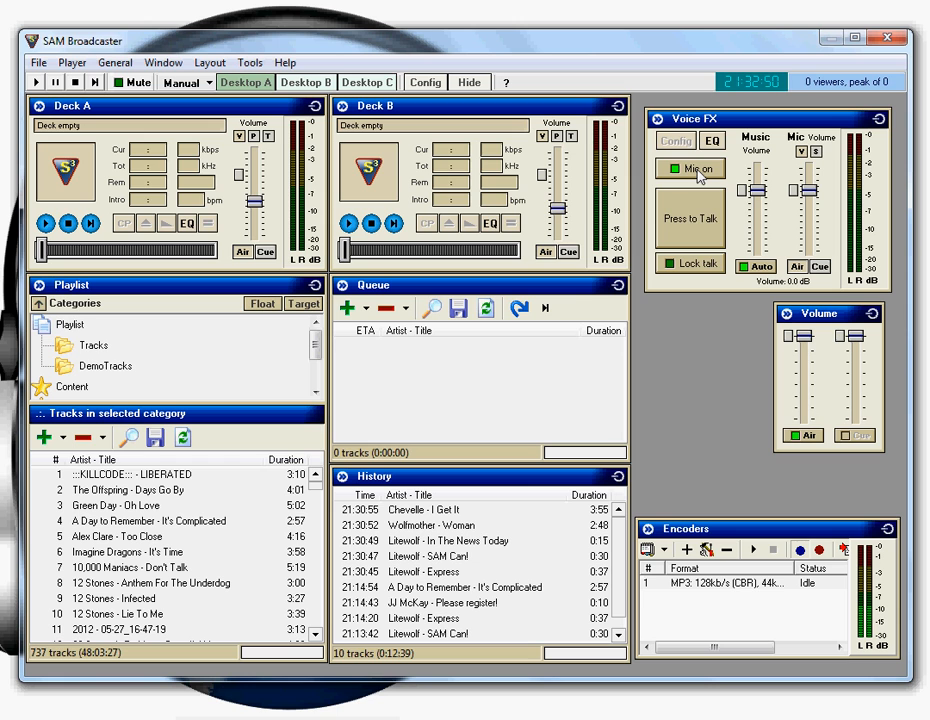
left_click(698, 210)
left_click(696, 223)
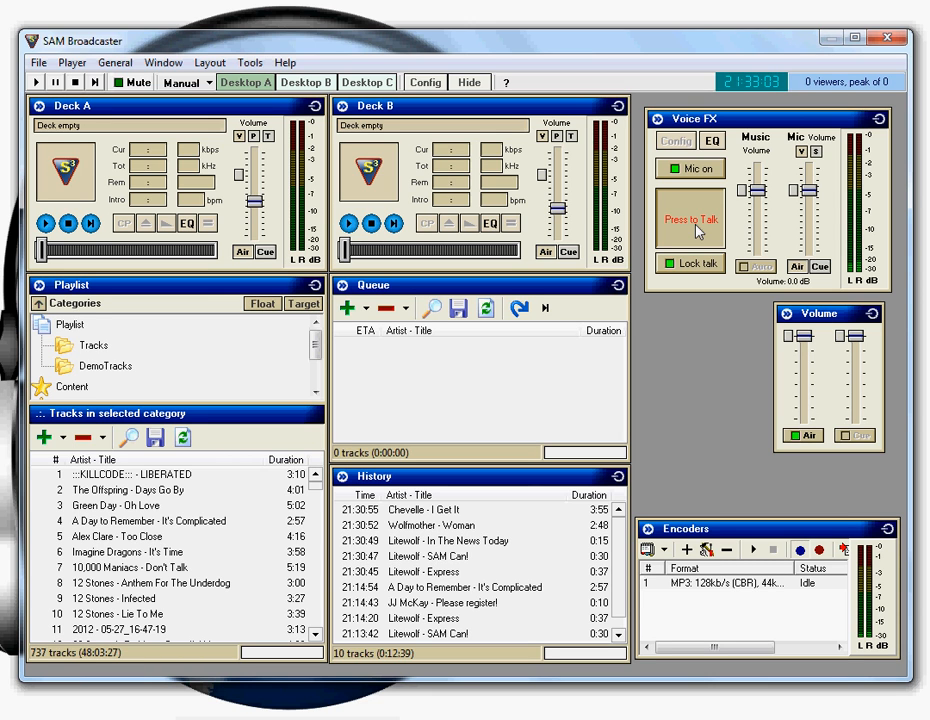
left_click(699, 232)
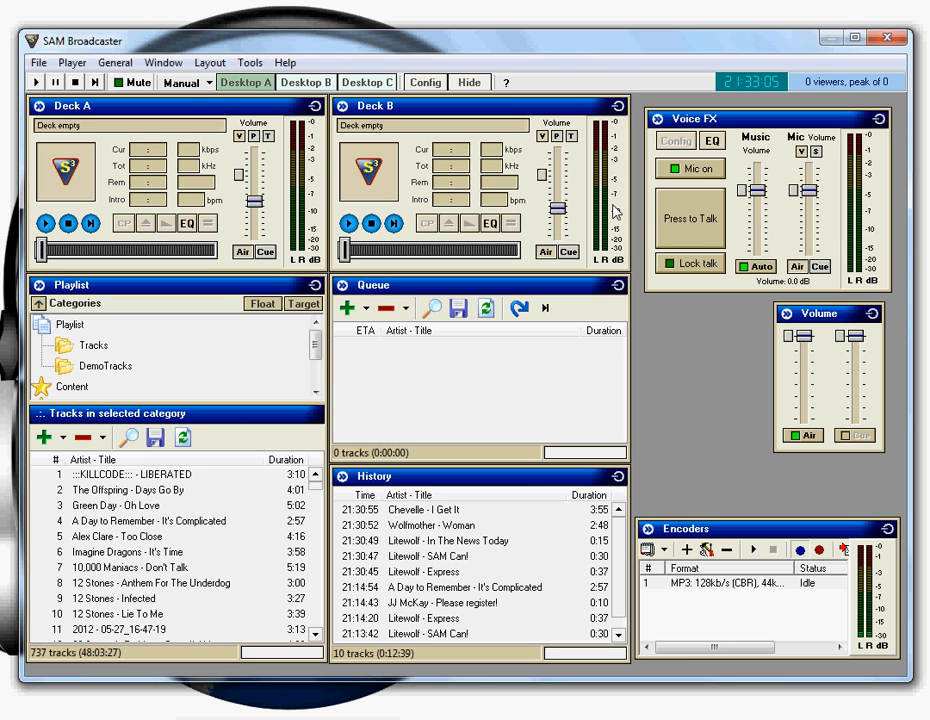
Mute the local audio output and turn on Lock talk for the microphone
left_click(135, 85)
left_click(132, 84)
left_click(694, 266)
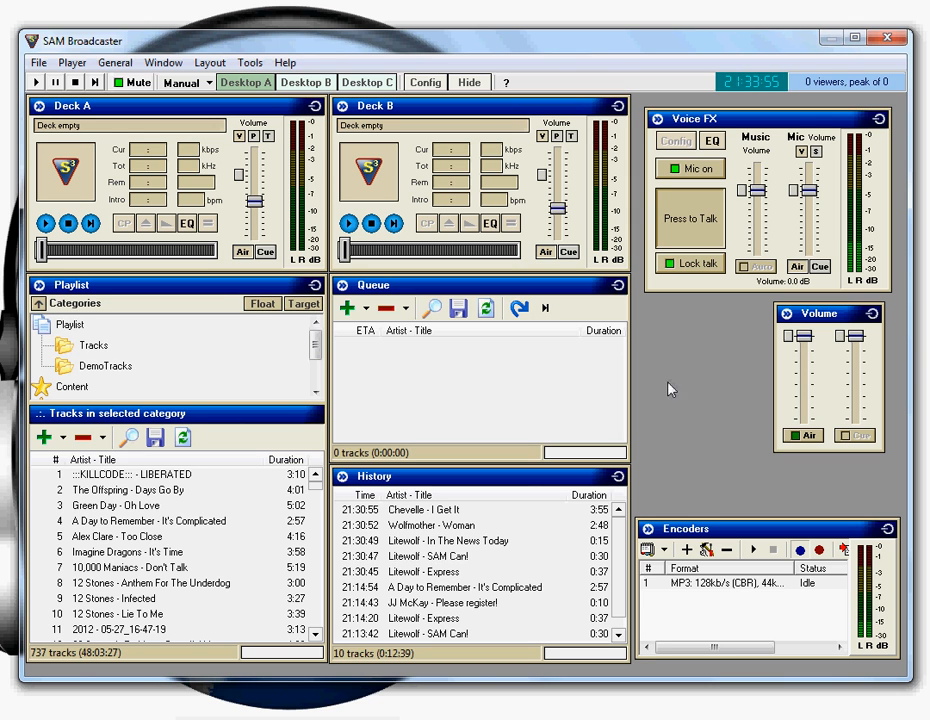
Set the Voice FX music volume to about -0.5 dB and the mic volume to about -0.2 dB, and raise both decks' volume
left_click_drag(763, 195, 762, 221)
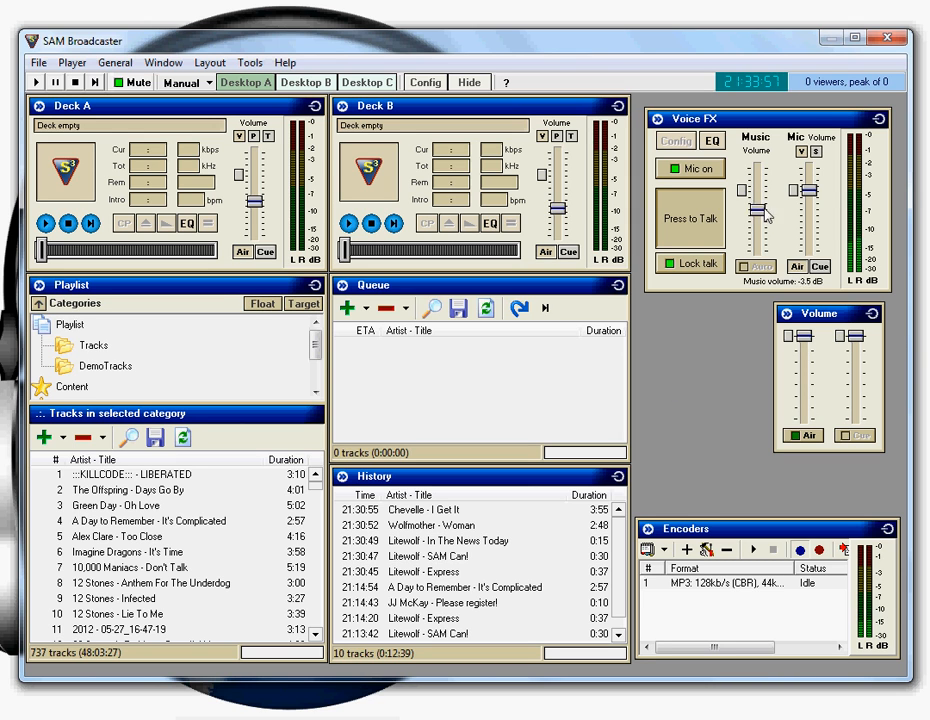
left_click_drag(818, 197, 815, 192)
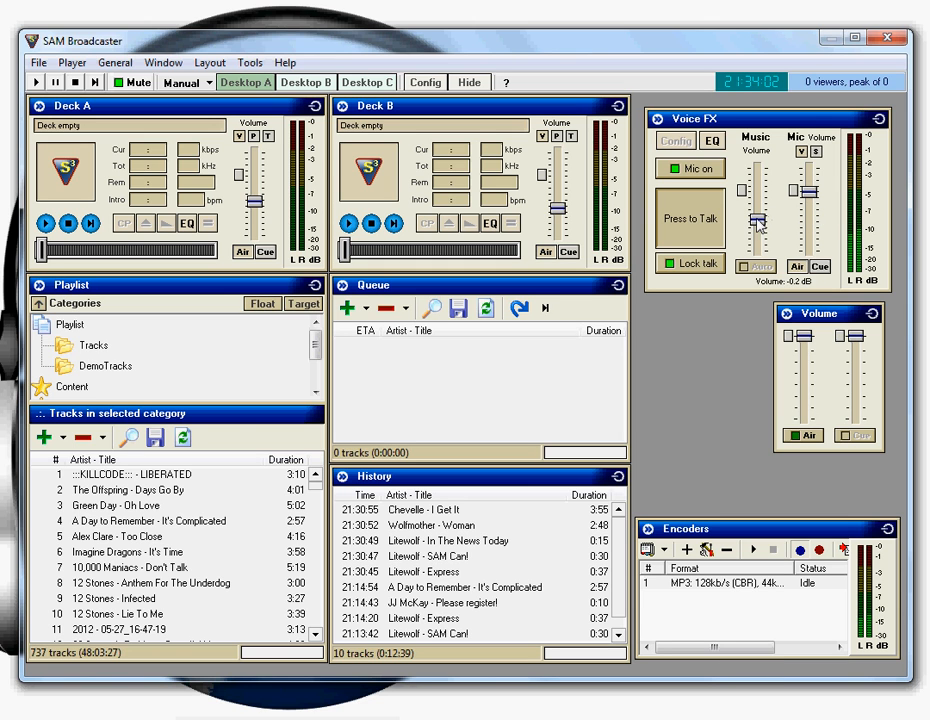
left_click_drag(761, 220, 762, 195)
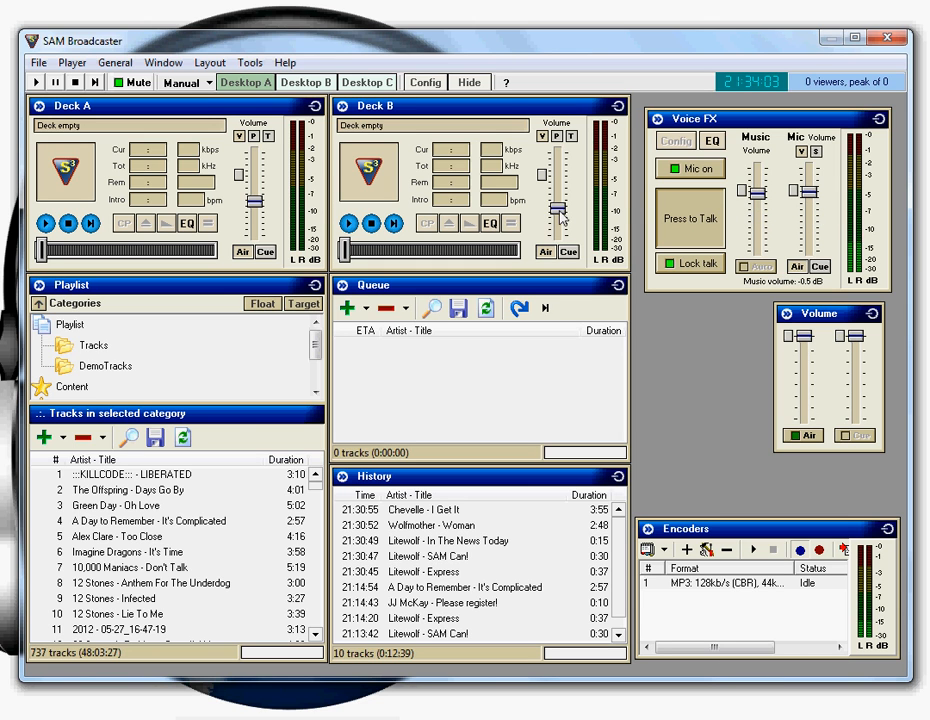
left_click_drag(558, 209, 557, 183)
left_click_drag(255, 201, 256, 186)
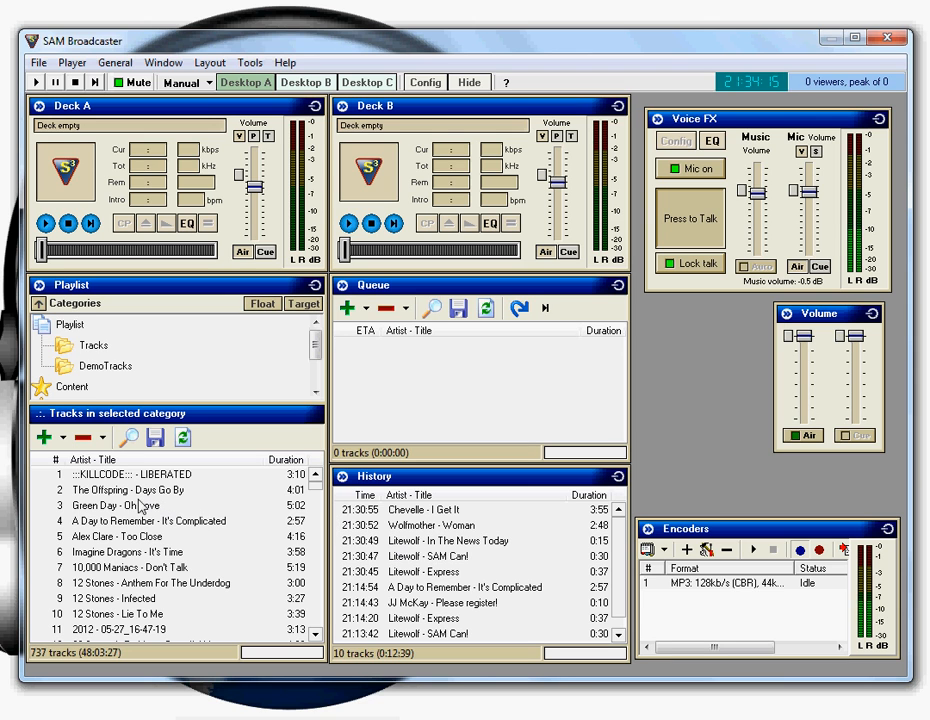
Add the Litewolf tracks In The News Today, SAM Can! and Express from the History to the Queue
left_click(424, 542)
double_click(424, 542)
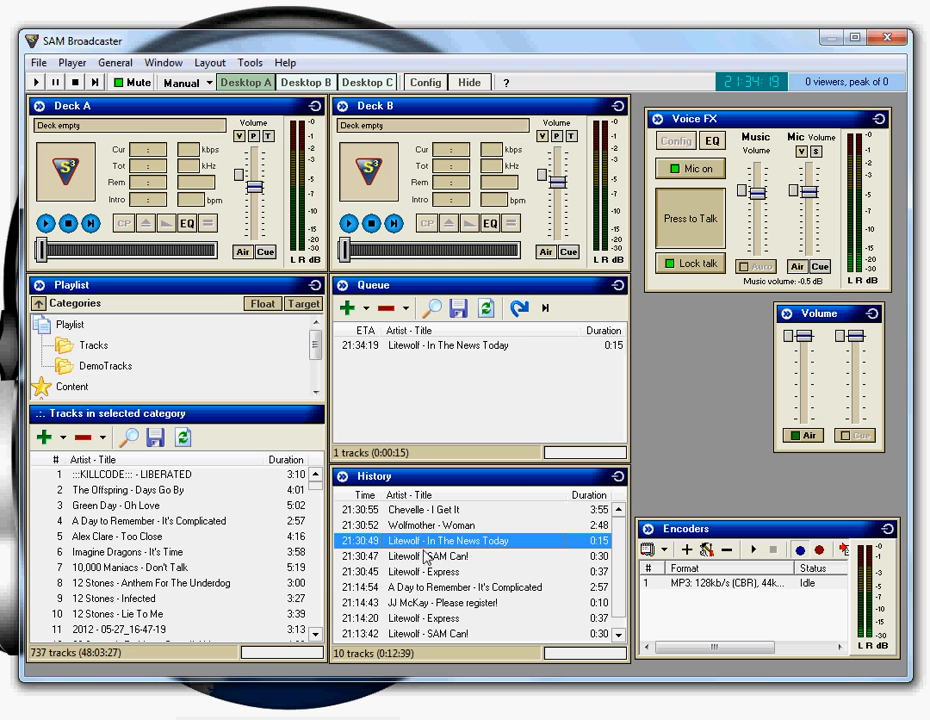
double_click(426, 556)
double_click(424, 572)
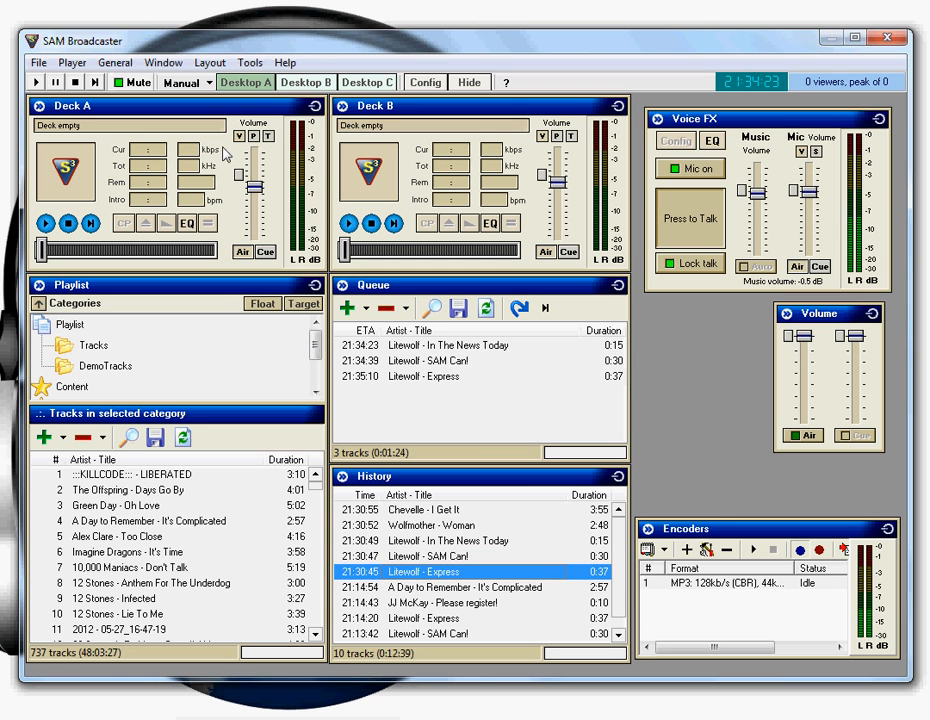
Switch the playback mode to Auto DJ and back to Manual DJ
left_click(208, 84)
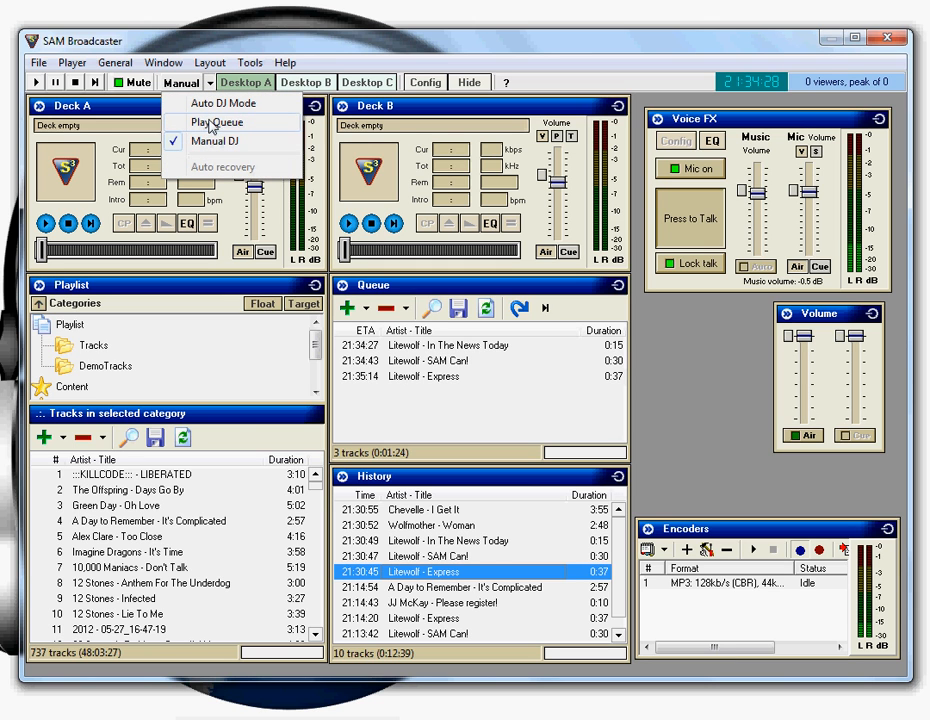
left_click(214, 103)
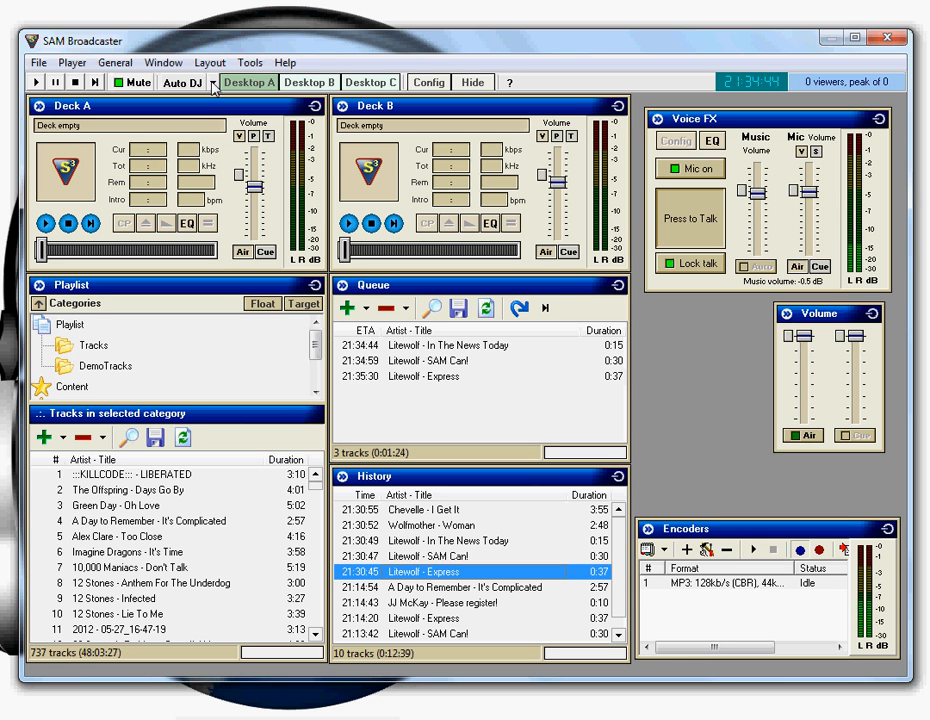
left_click(213, 88)
left_click(207, 143)
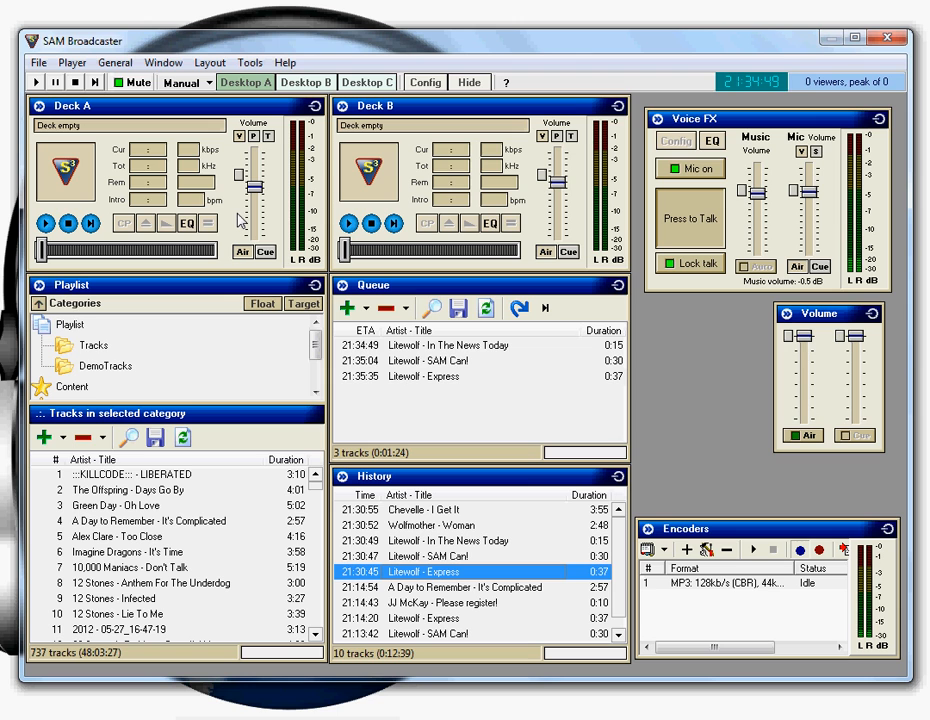
Play the queued Litewolf - In The News Today track on a deck manually
left_click(411, 348)
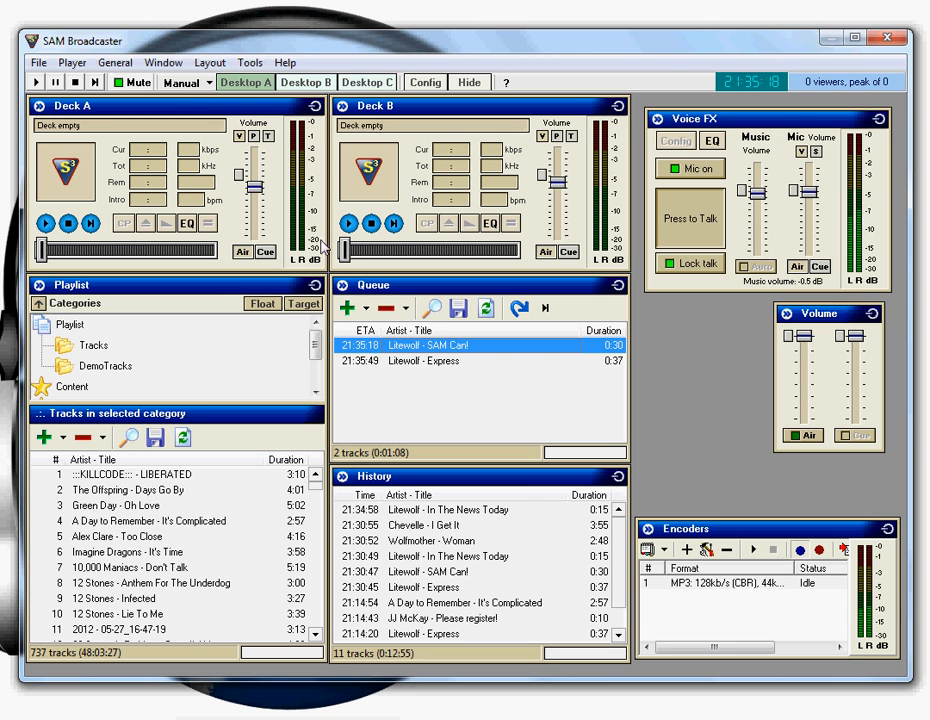
Run the remaining queue in Auto DJ mode with SAM Can! advanced to near its end, and return to Manual DJ mode
left_click(210, 83)
left_click(210, 104)
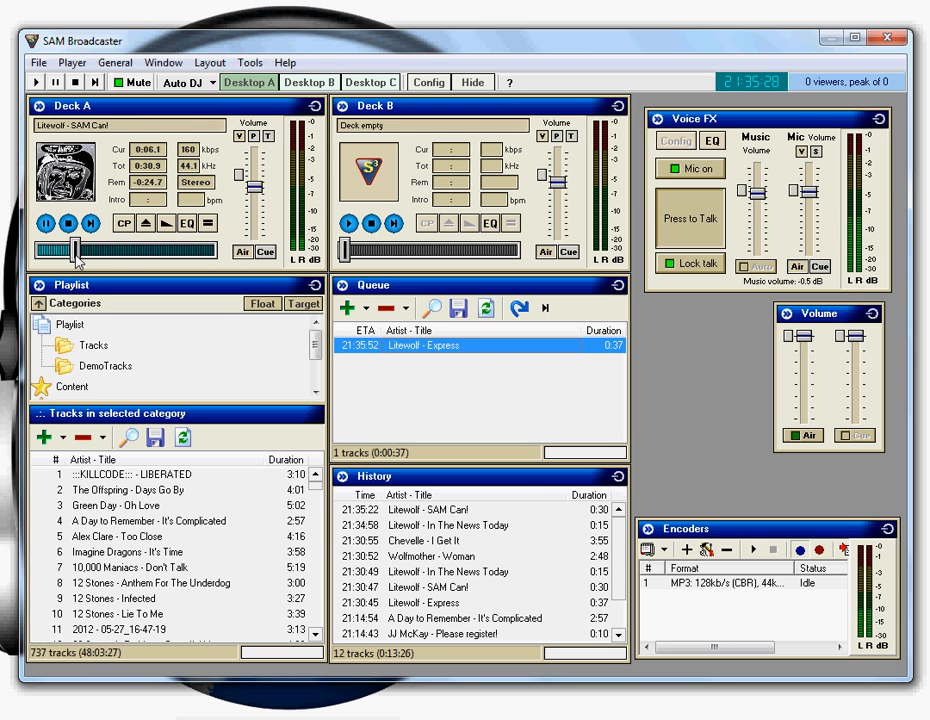
left_click_drag(74, 255, 207, 262)
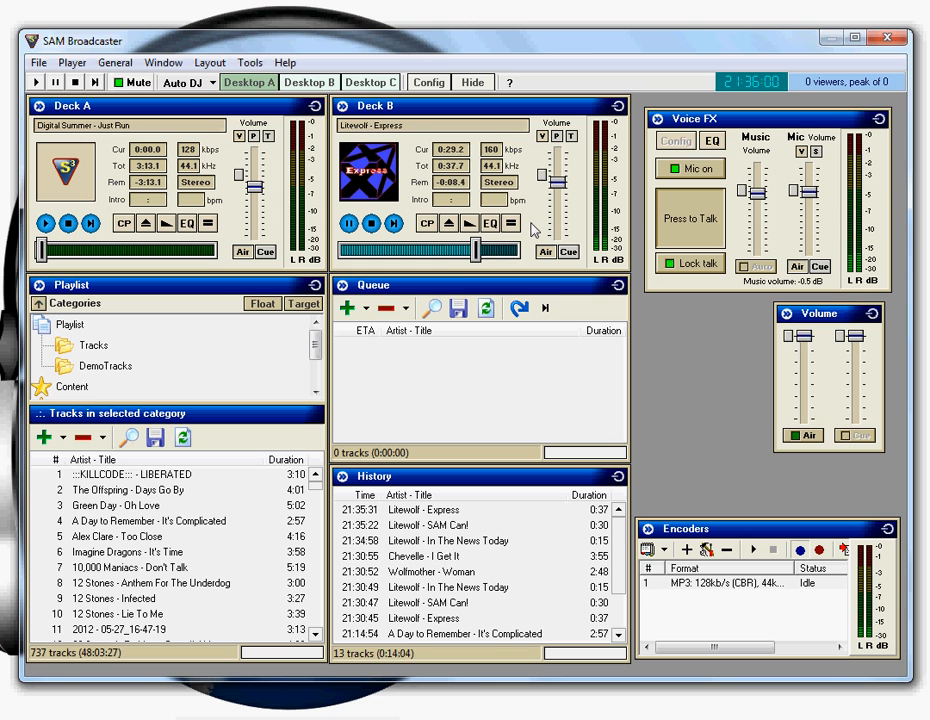
left_click(212, 83)
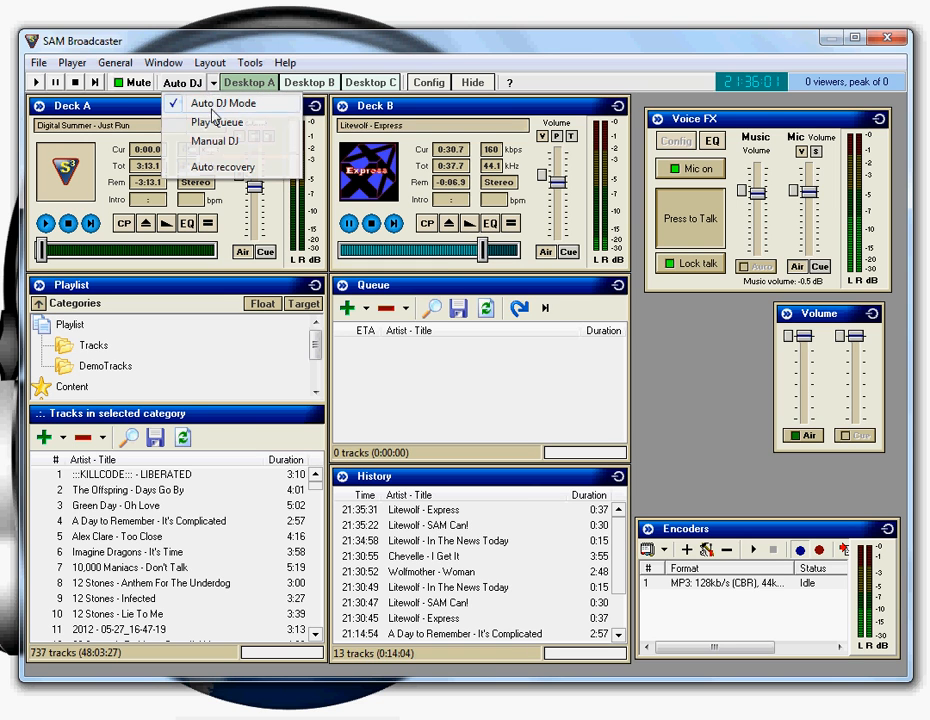
left_click(214, 140)
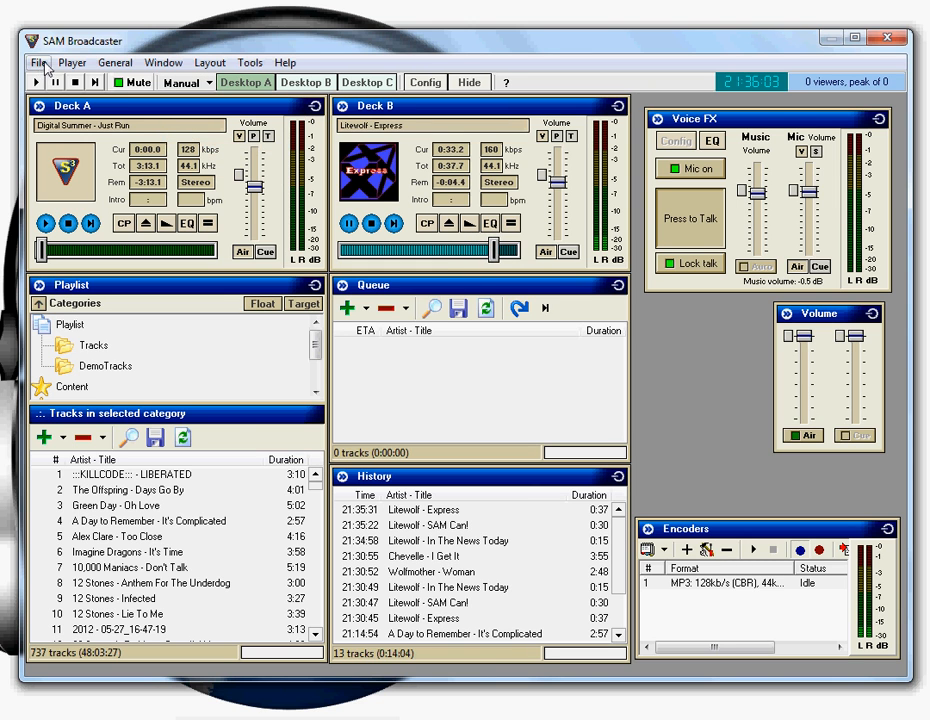
Show the Sound FX window and load the Human category of the demoFX sounds into it
left_click(164, 64)
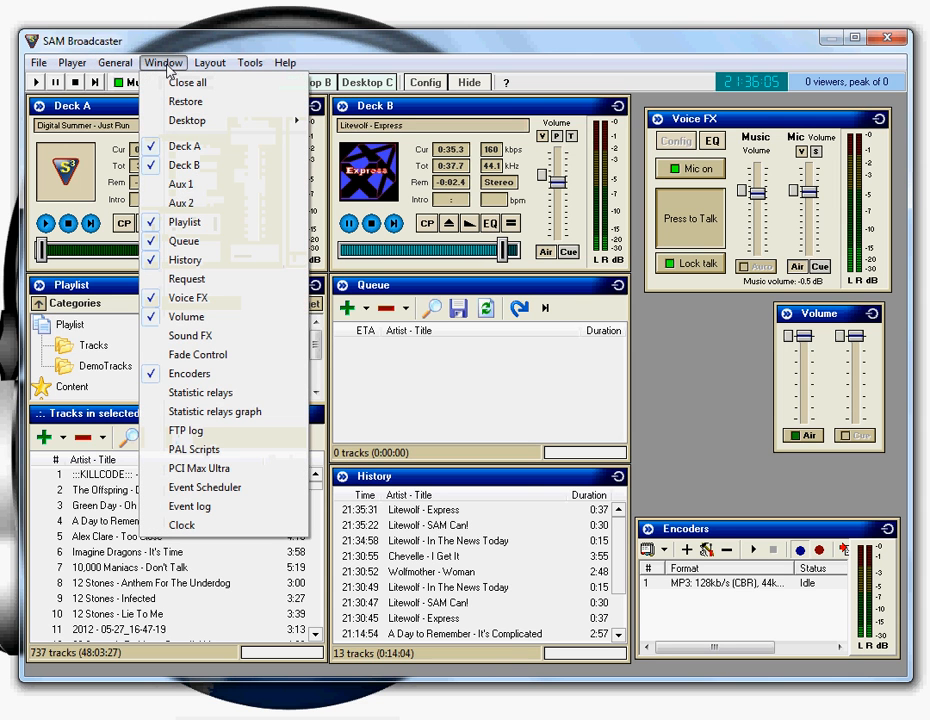
left_click(199, 338)
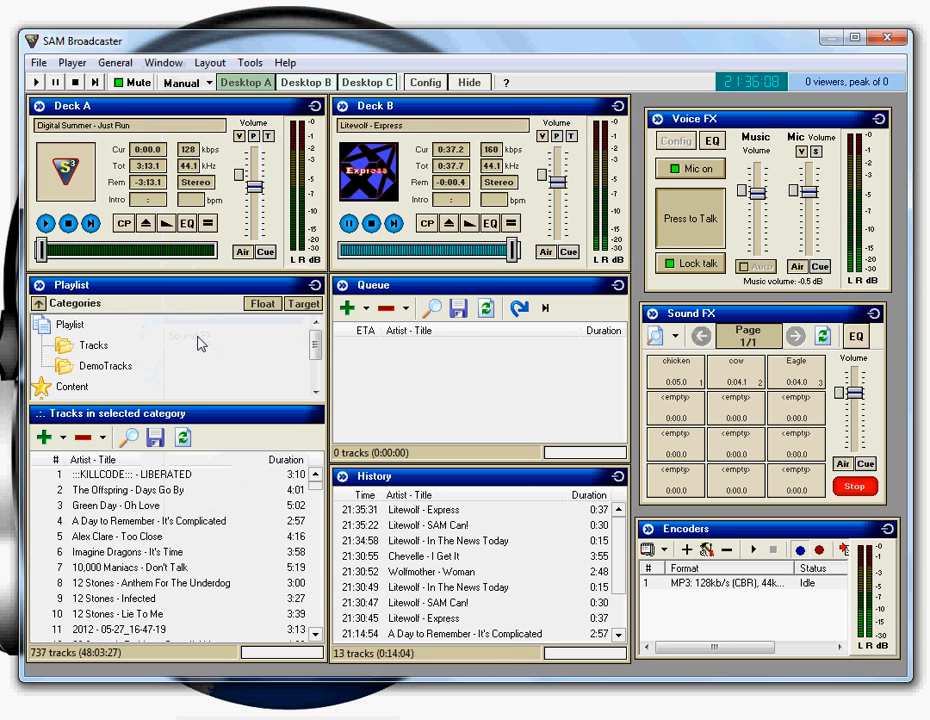
left_click(670, 338)
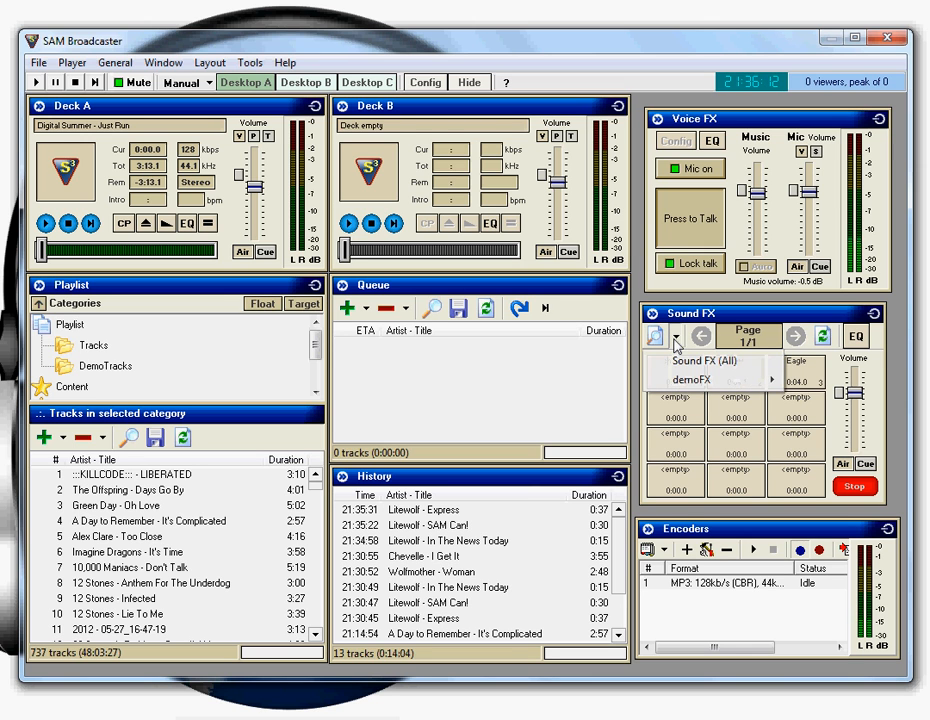
mouse_move(686, 379)
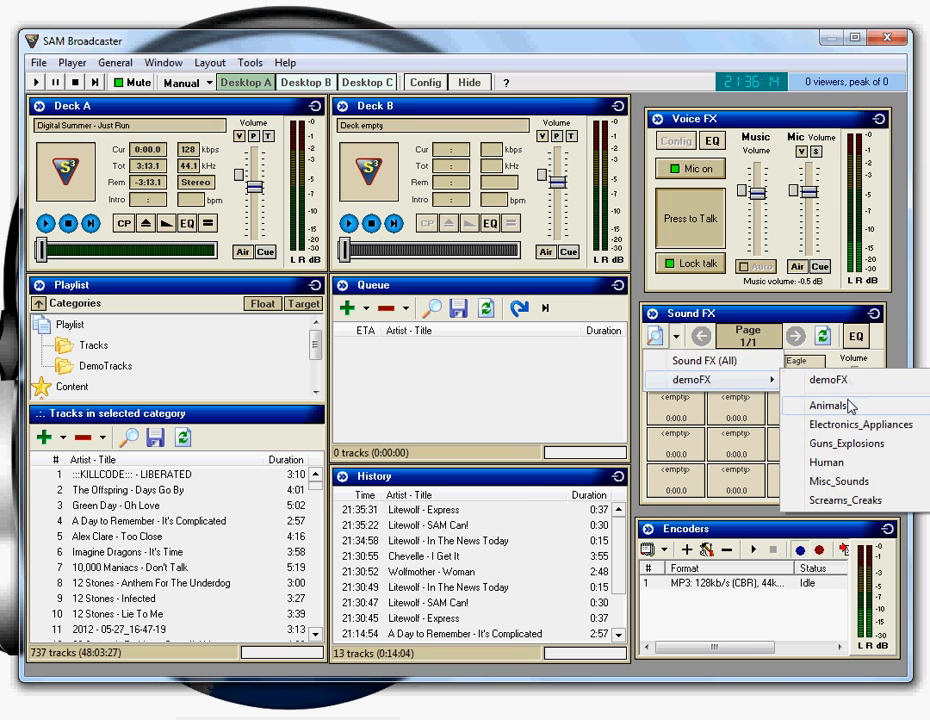
left_click(712, 380)
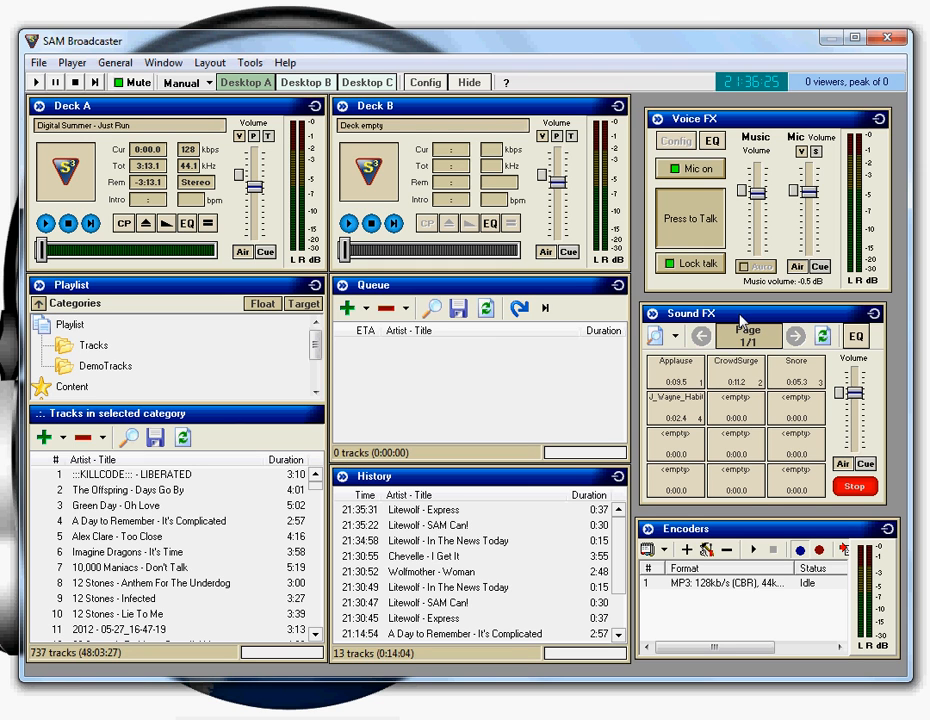
Save the configuration and close the Sound FX window
left_click(38, 62)
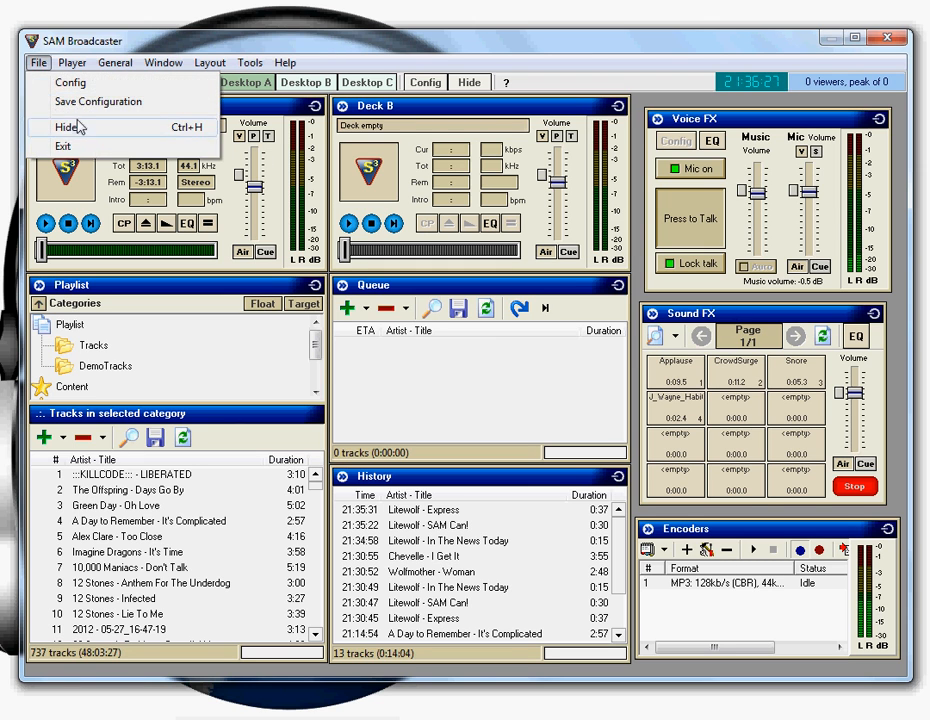
left_click(90, 103)
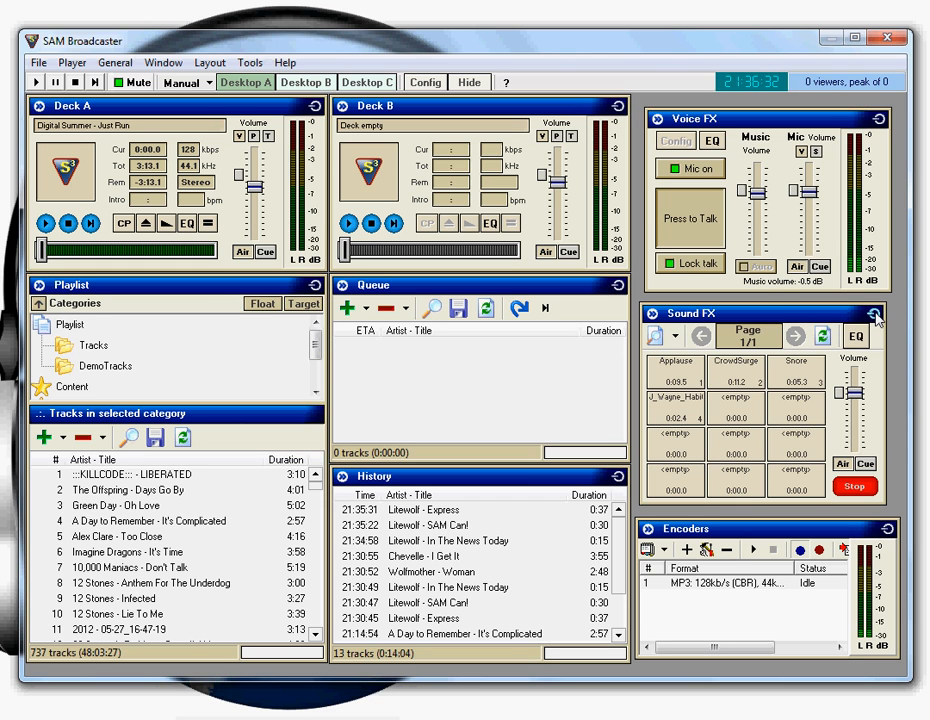
left_click(874, 315)
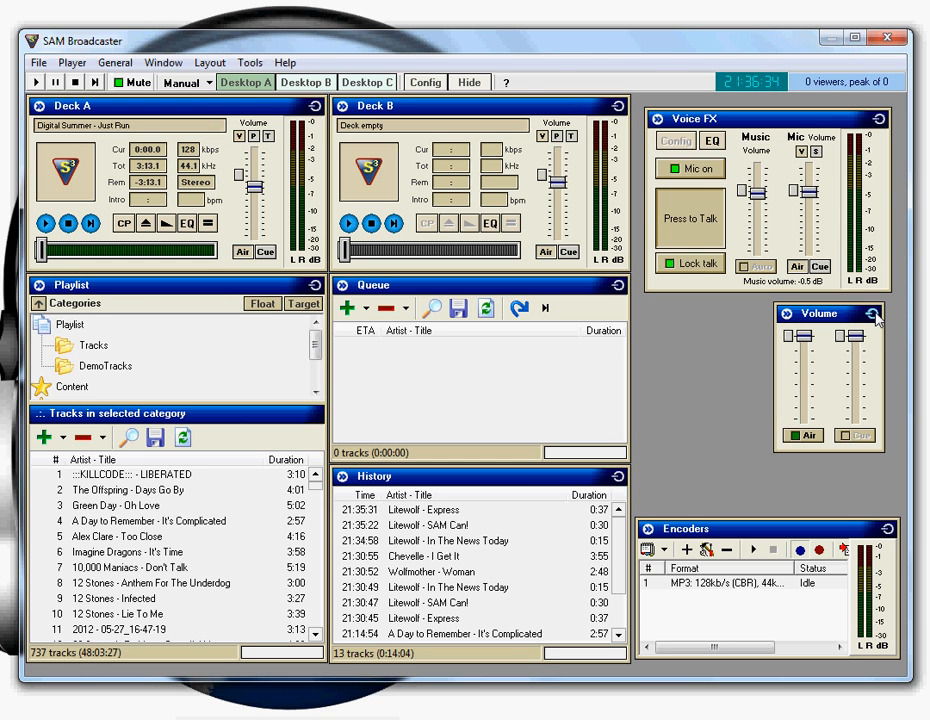
Queue Litewolf - SAM Can!, Litewolf - In The News Today and Chevelle - I Get It from the History
left_click(425, 511)
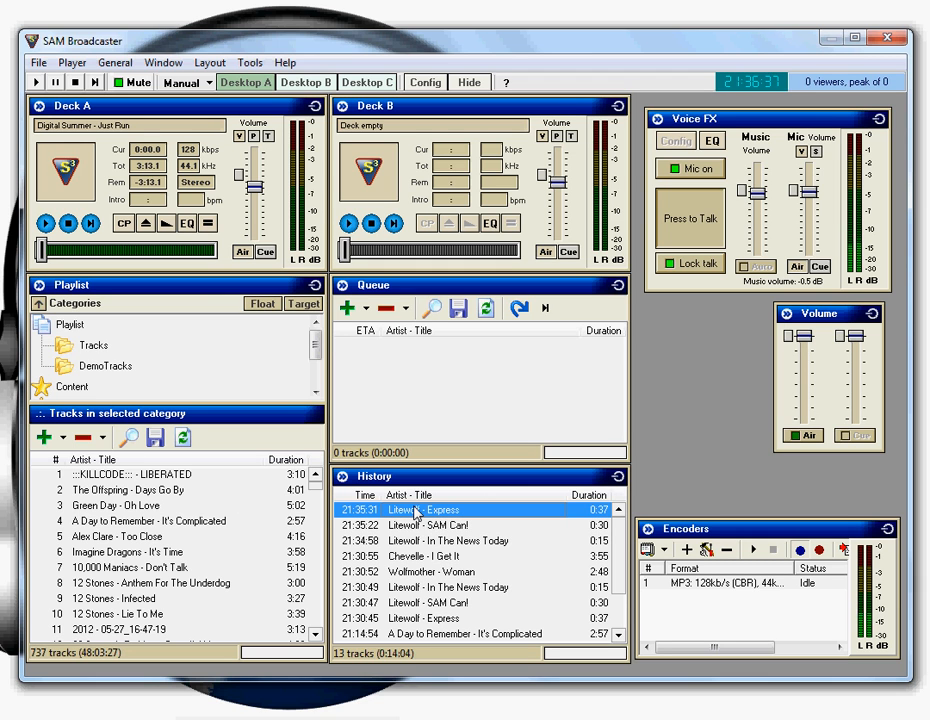
double_click(418, 526)
double_click(420, 541)
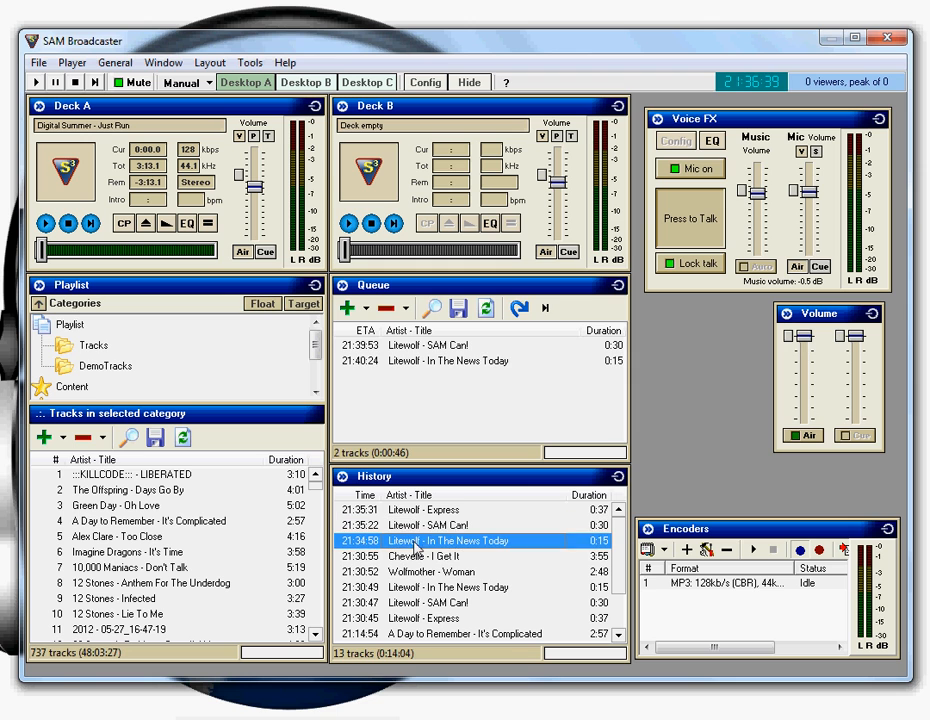
double_click(420, 556)
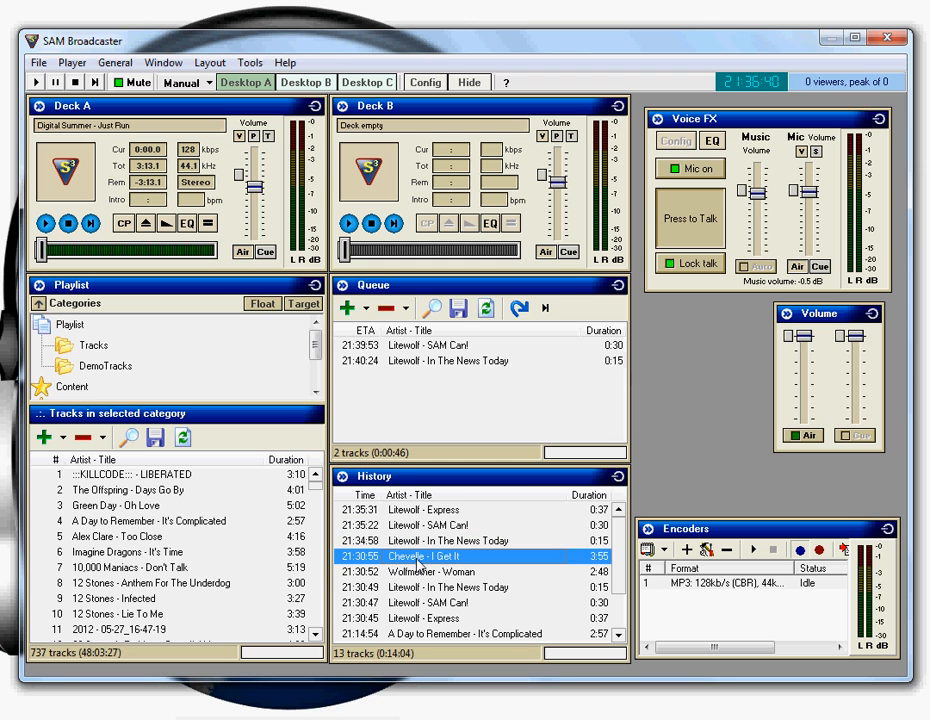
Start the MP3 128kb/s encoder and stop it again
left_click(748, 592)
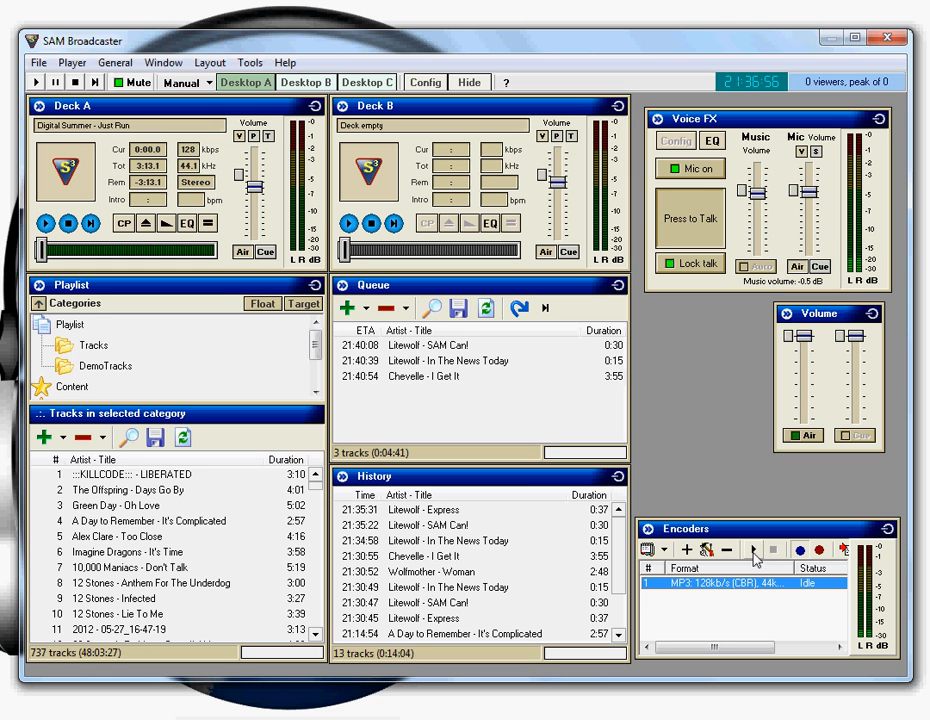
left_click(754, 557)
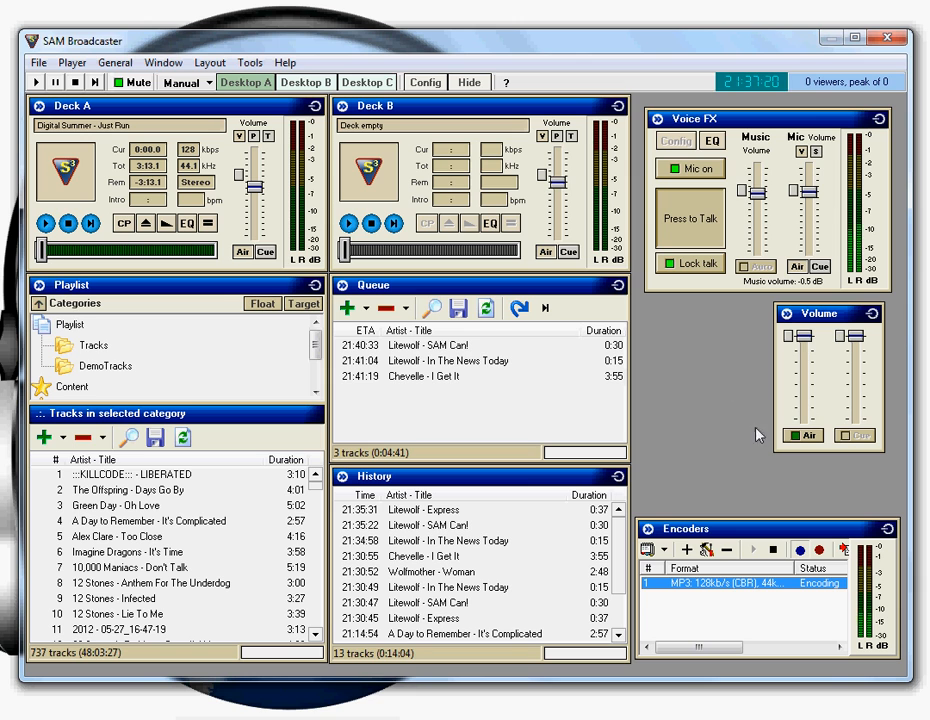
left_click(774, 550)
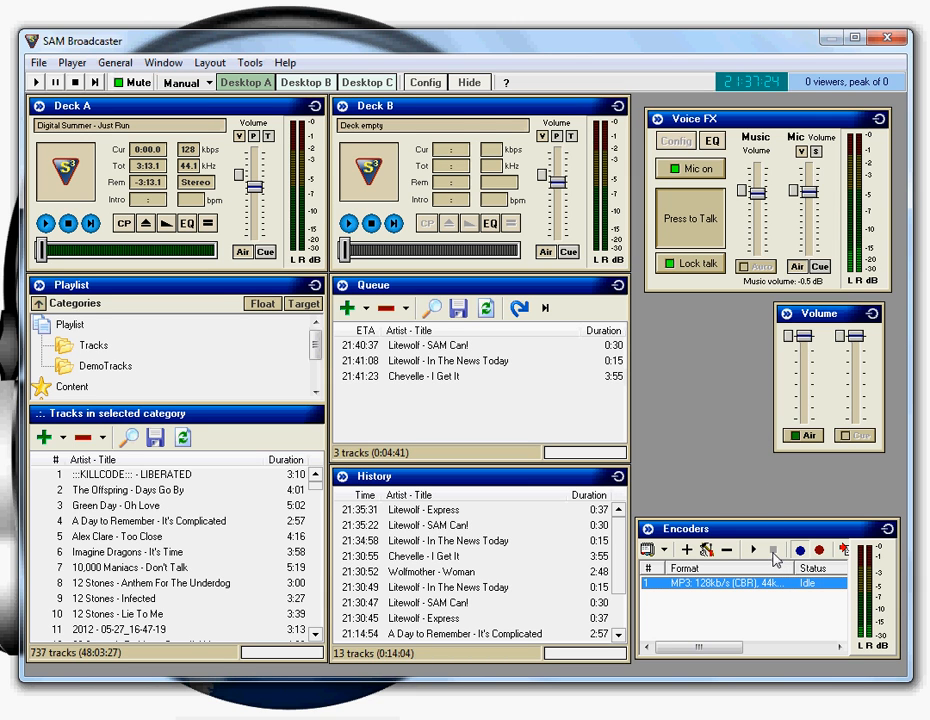